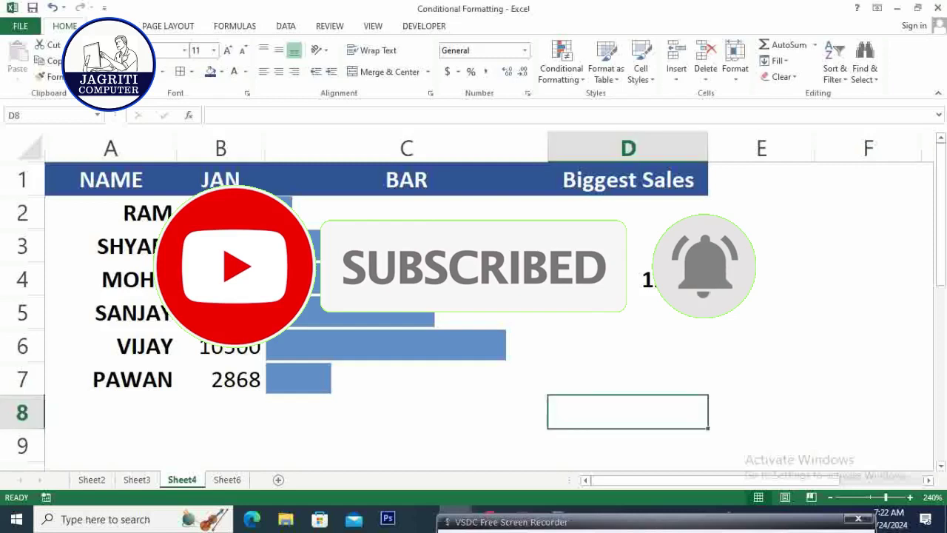
- Enter 18600 as the JAN value in B3 and 23000 in B5
click(226, 245)
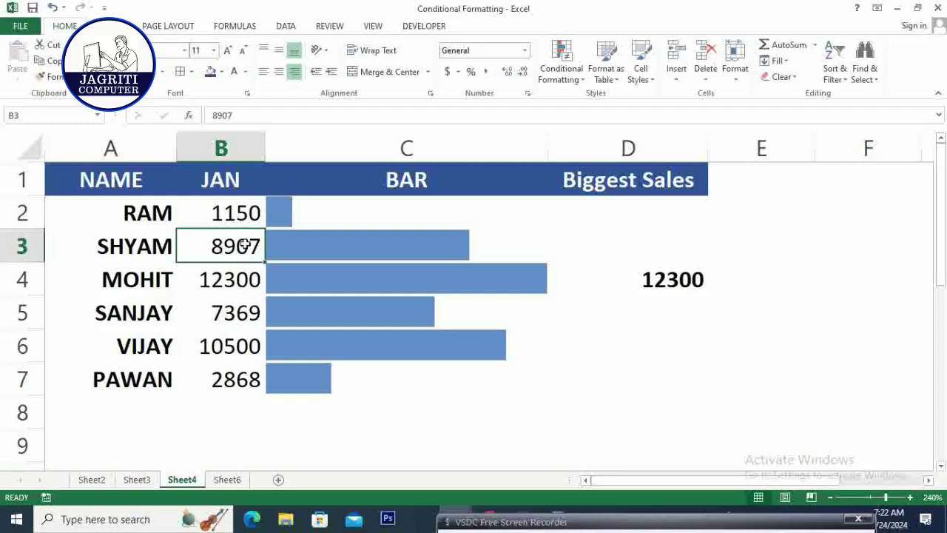
text(18)
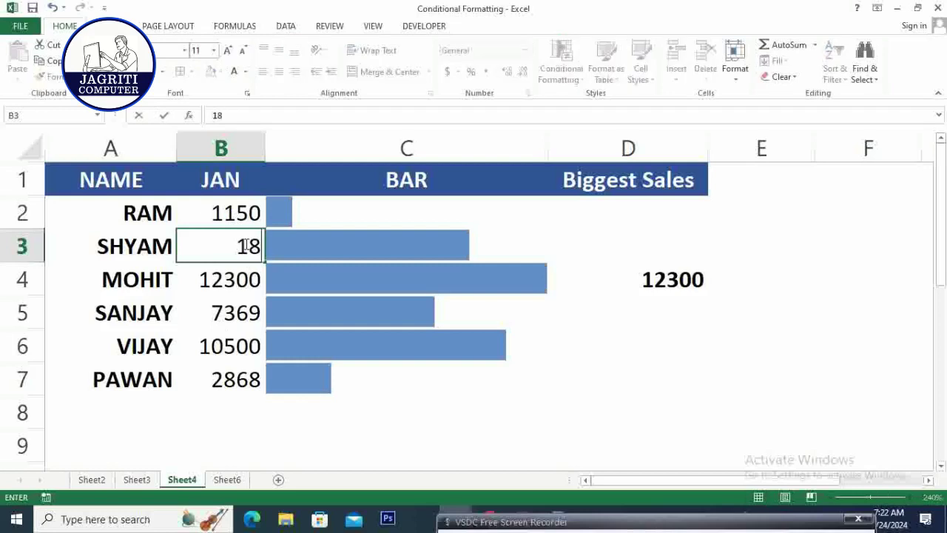
text(600)
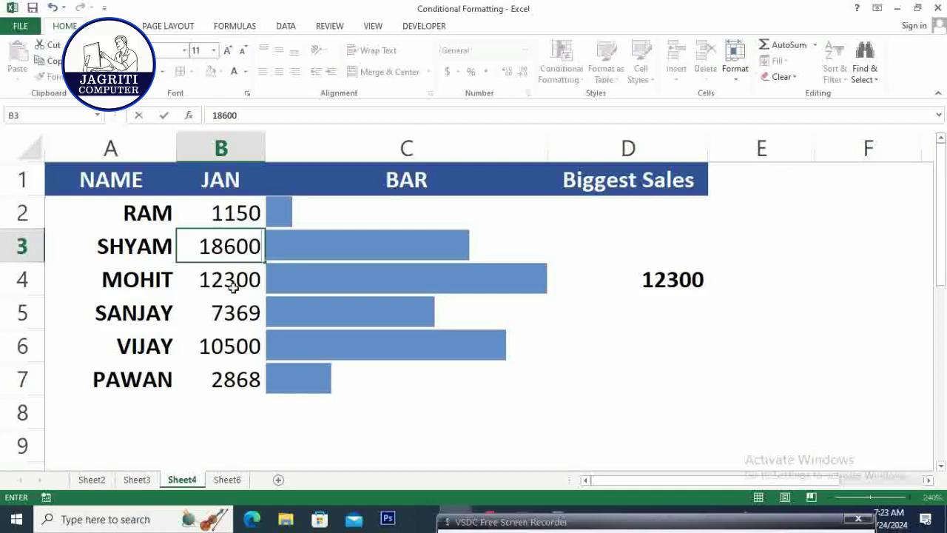
key(Return)
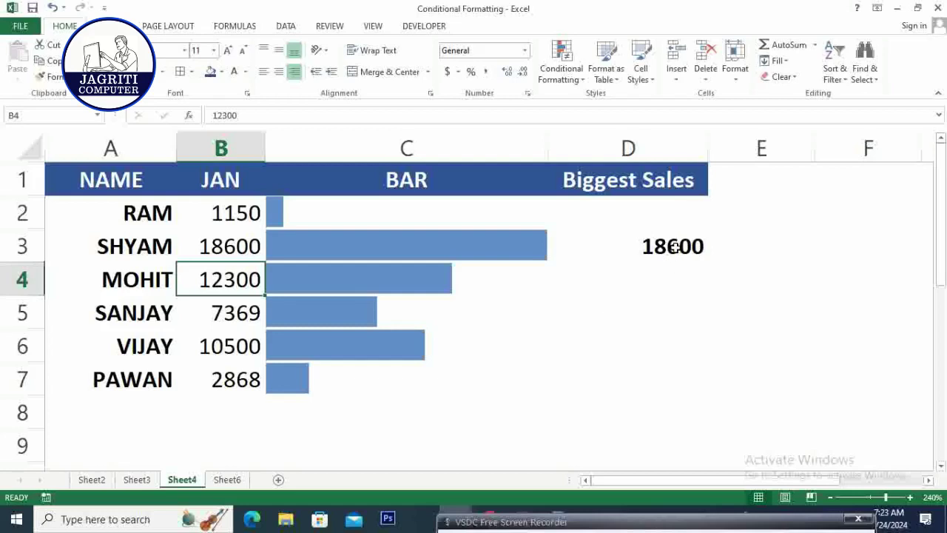
click(236, 316)
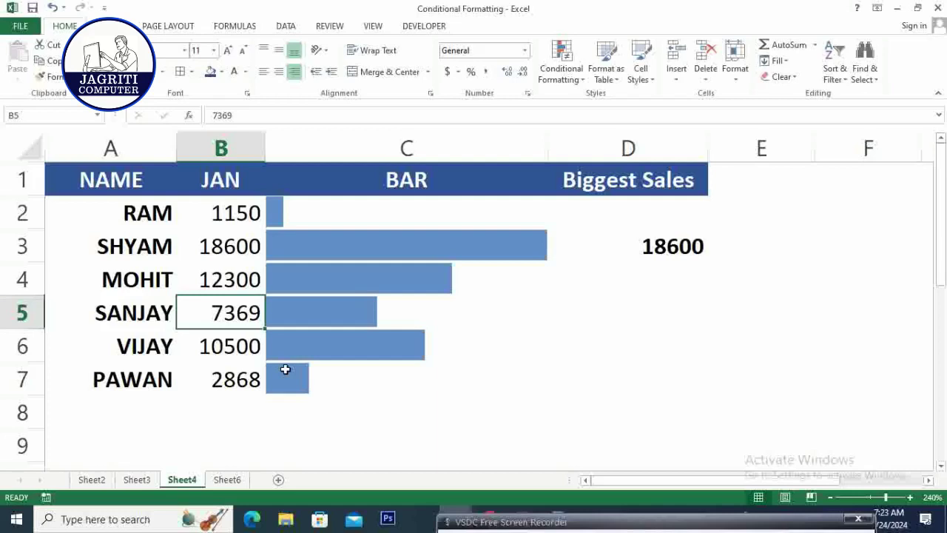
text(230)
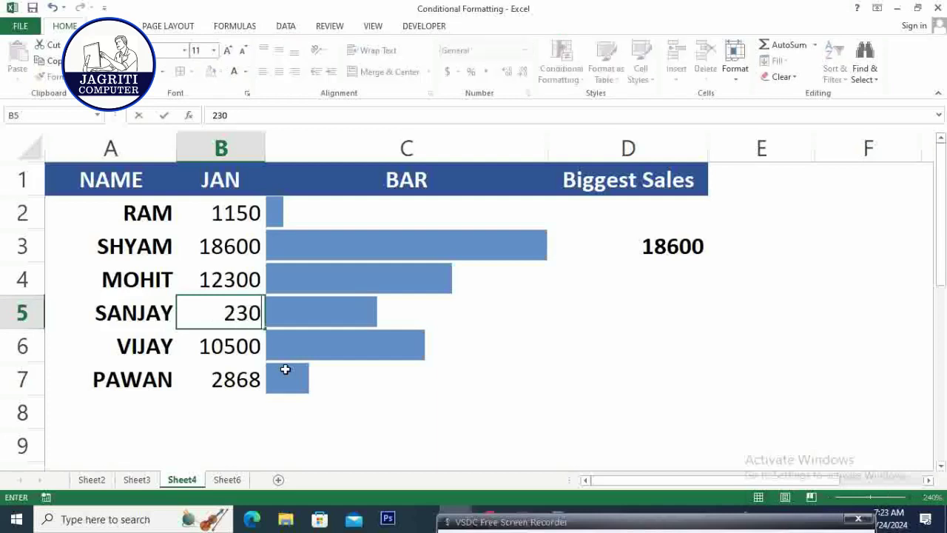
text(00)
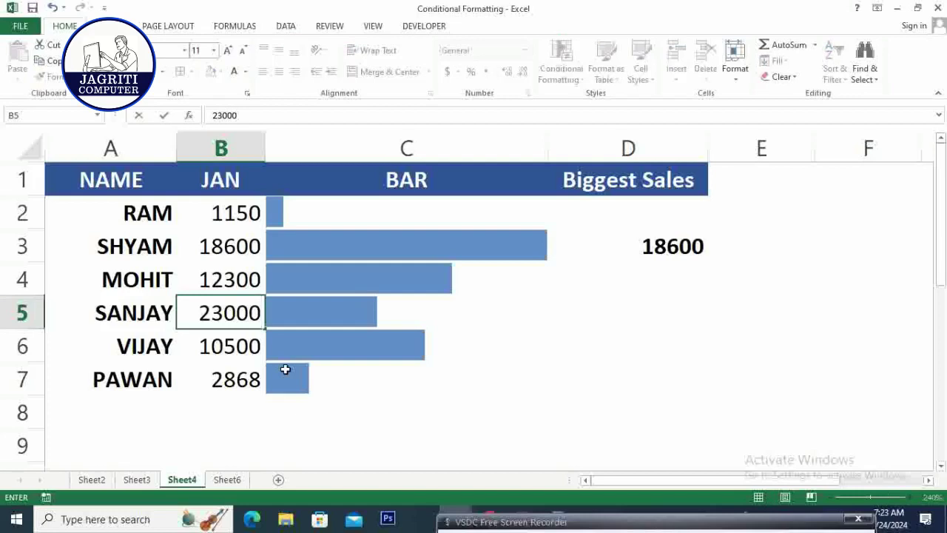
key(Return)
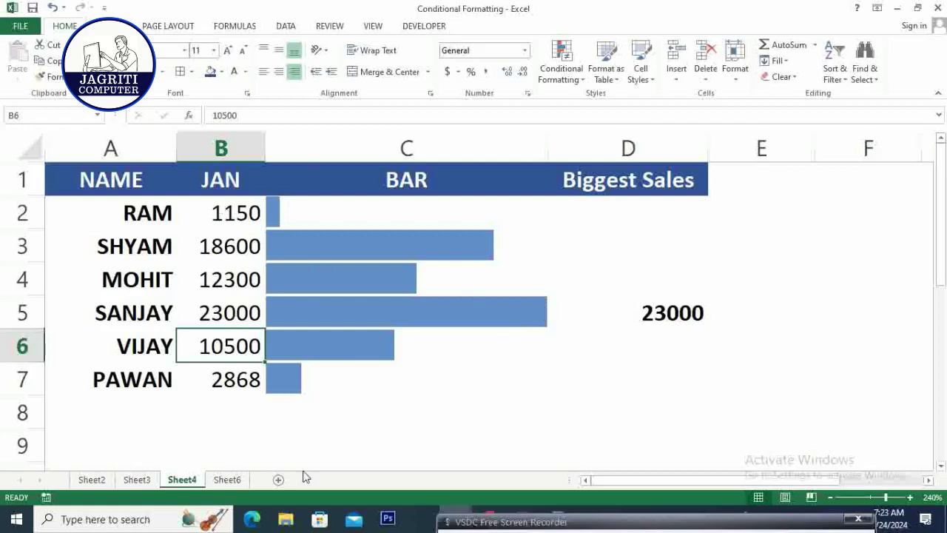
- On Sheet6, select the NAME and JAN data, then widen column C (BAR)
click(227, 481)
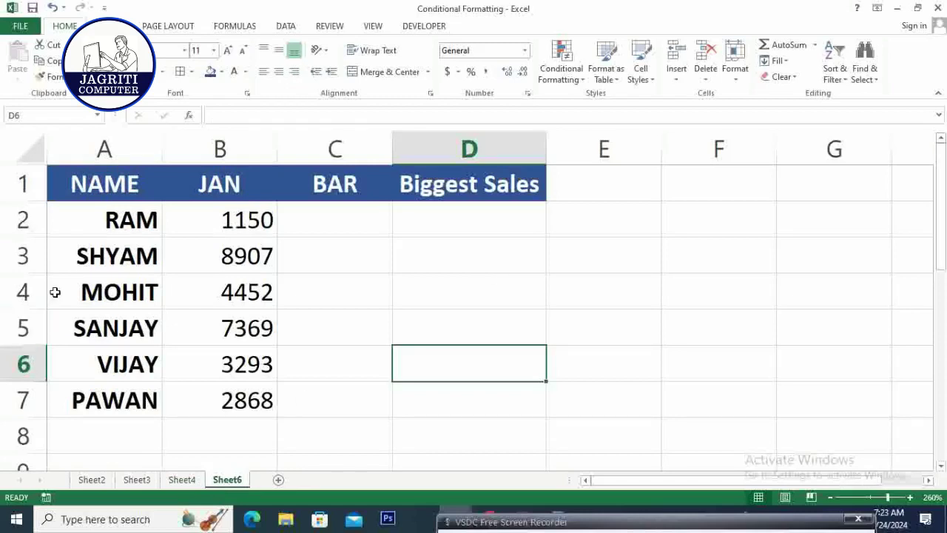
drag(122, 185, 120, 410)
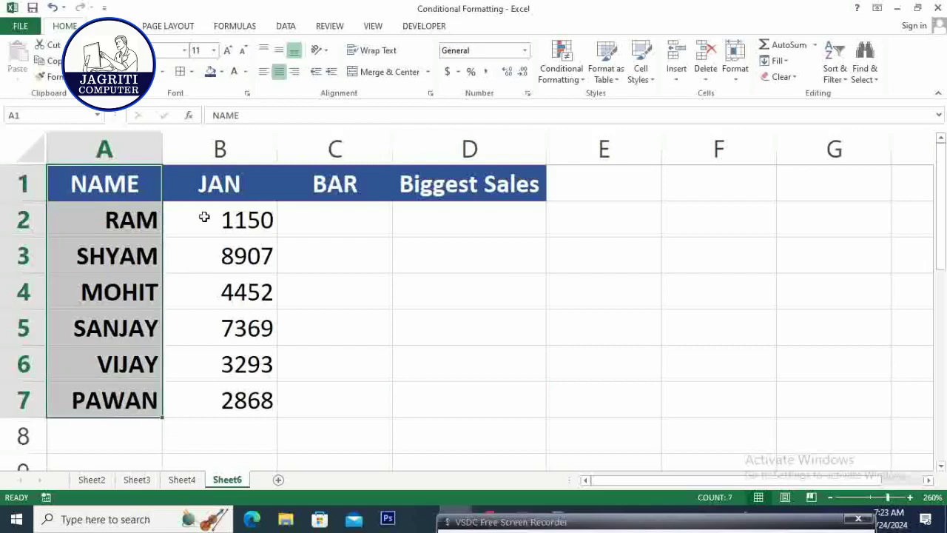
drag(213, 185, 232, 400)
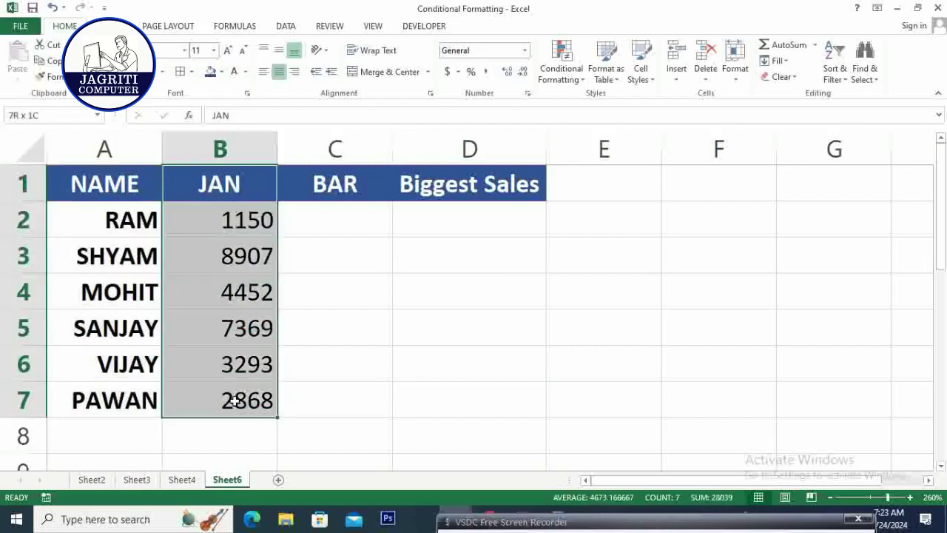
click(344, 218)
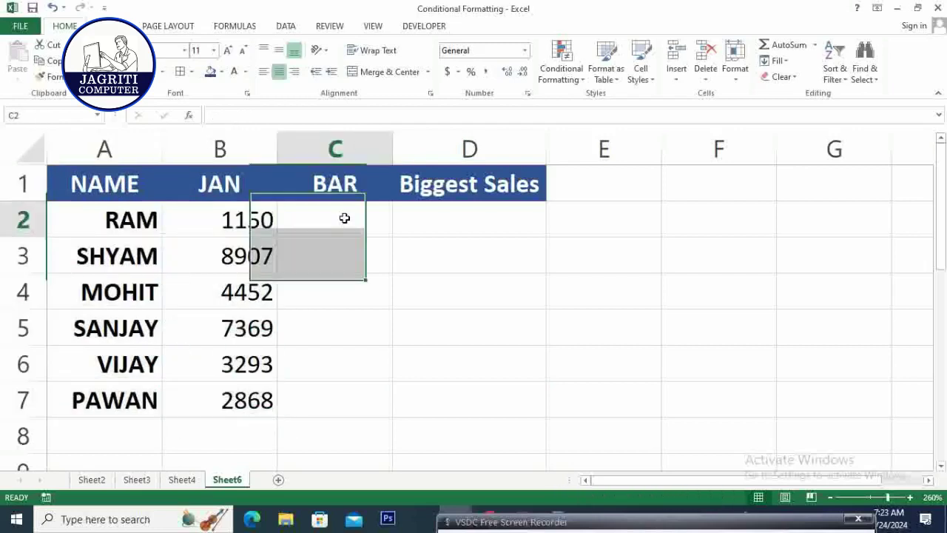
drag(393, 145, 495, 145)
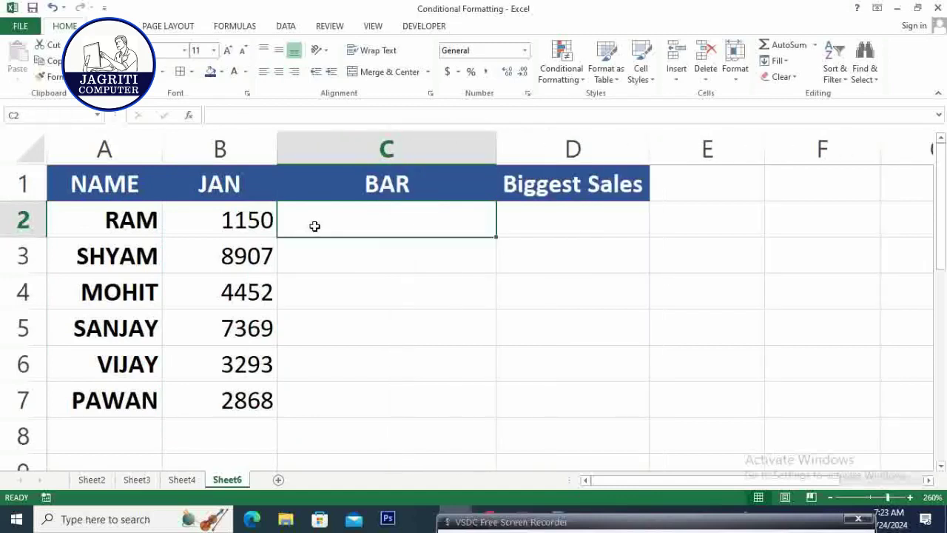
- Enter =B2 in C2 and fill it down through C7
text(=)
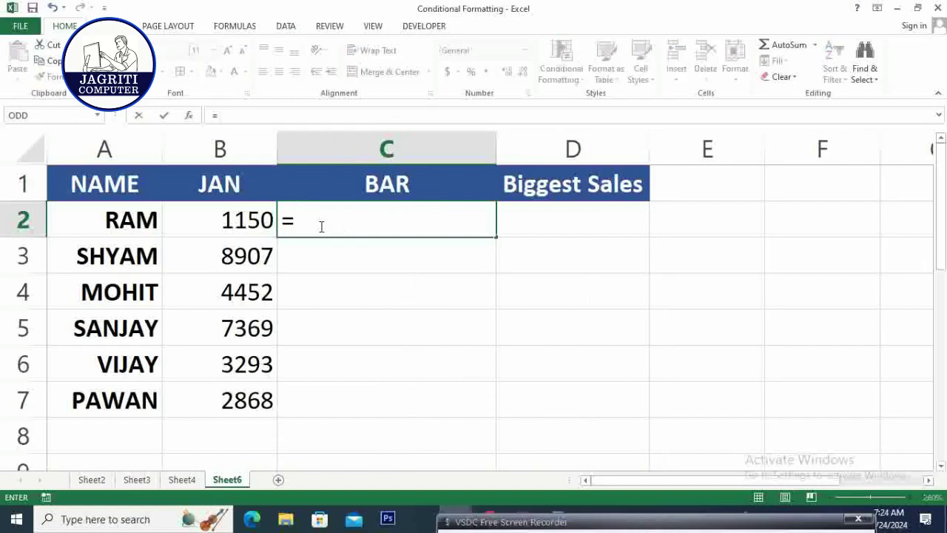
click(241, 217)
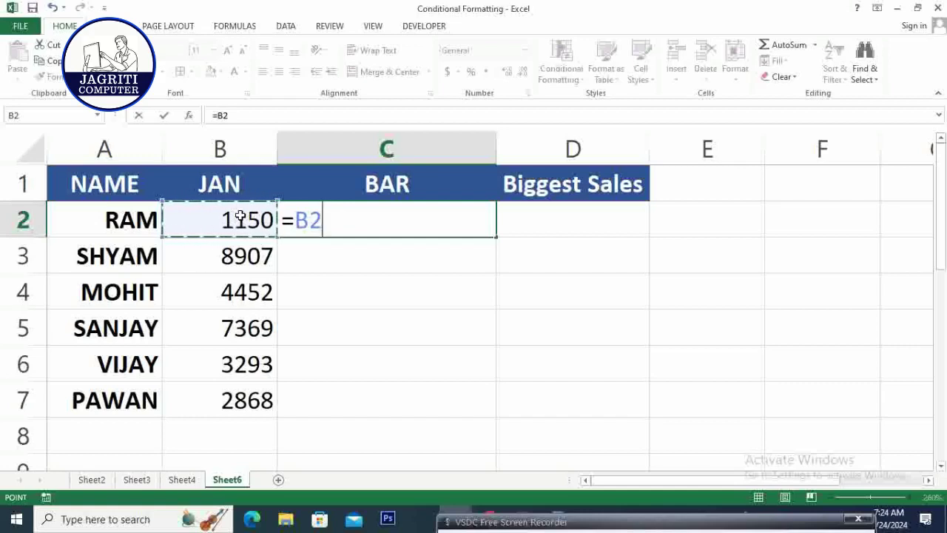
key(Return)
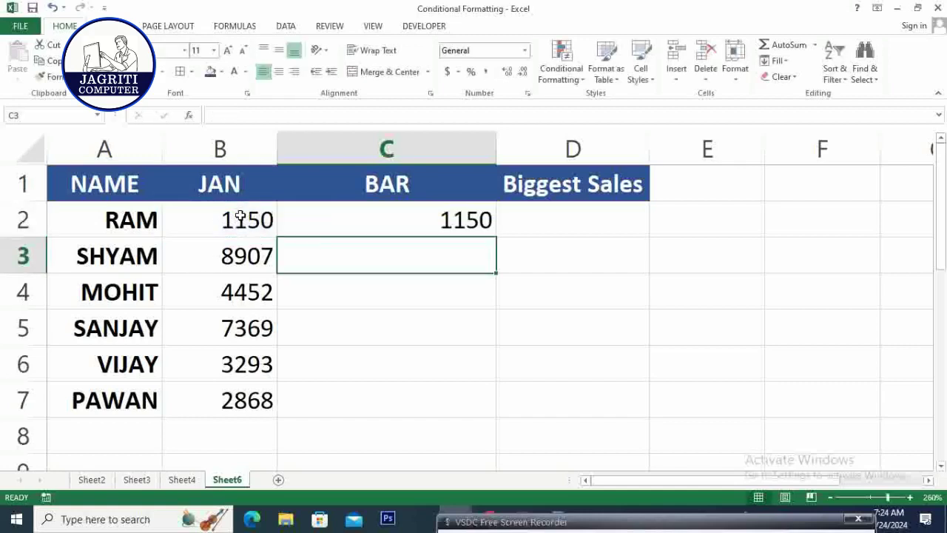
click(352, 220)
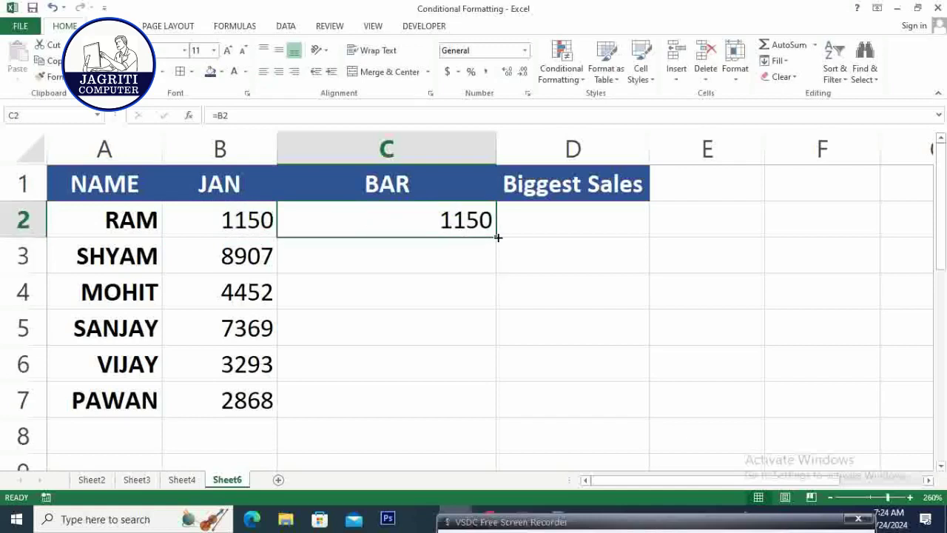
drag(498, 237, 503, 405)
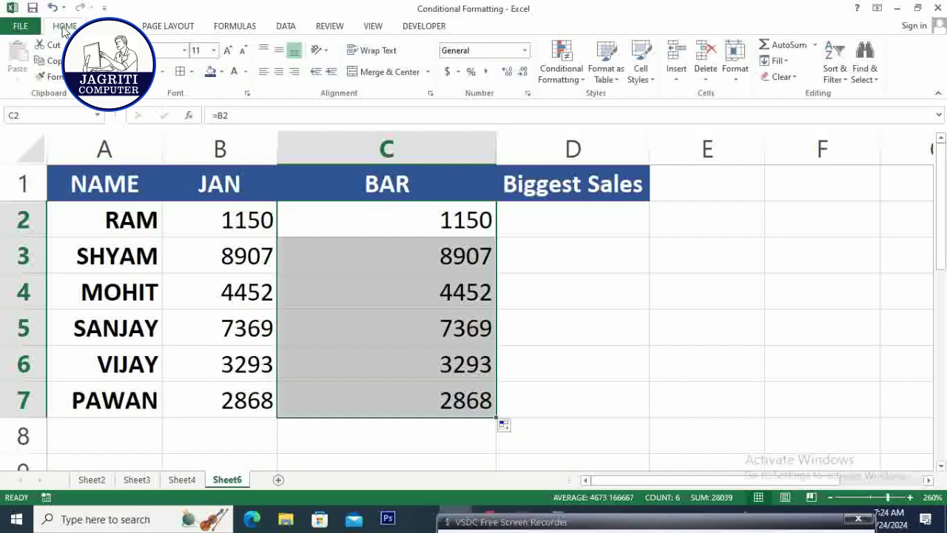
- Add a red data bar rule to the BAR column, showing bars only, left to right
click(560, 79)
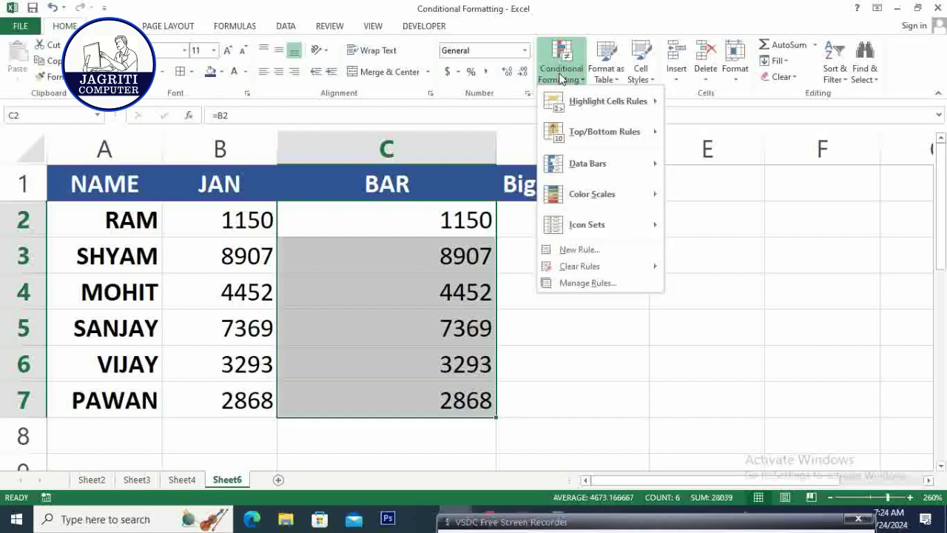
mouse_move(587, 164)
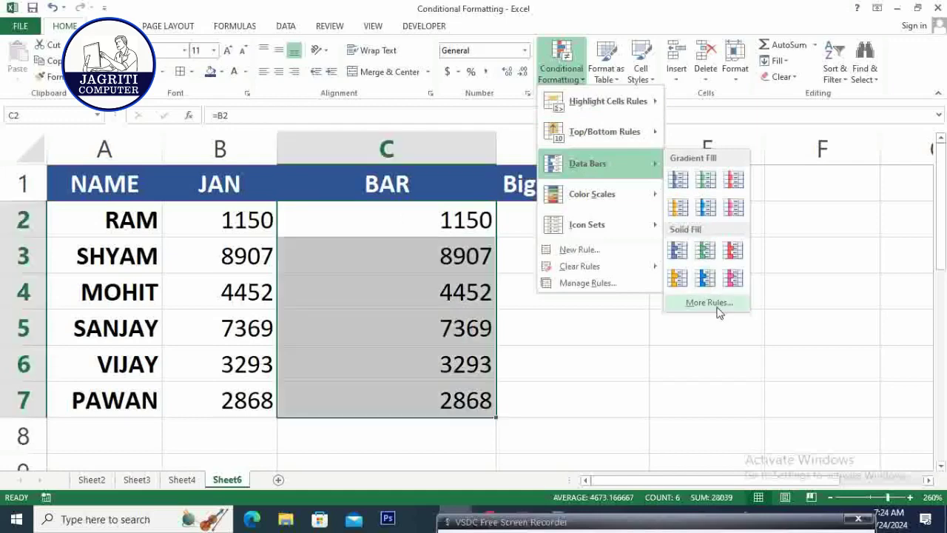
click(711, 304)
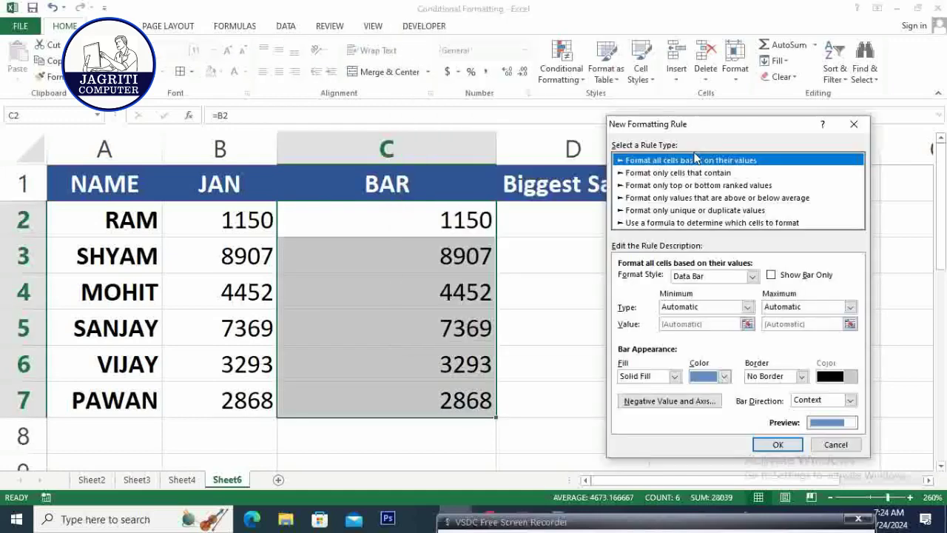
mouse_move(495, 12)
mouse_down()
mouse_move(605, 107)
mouse_move(611, 78)
mouse_up()
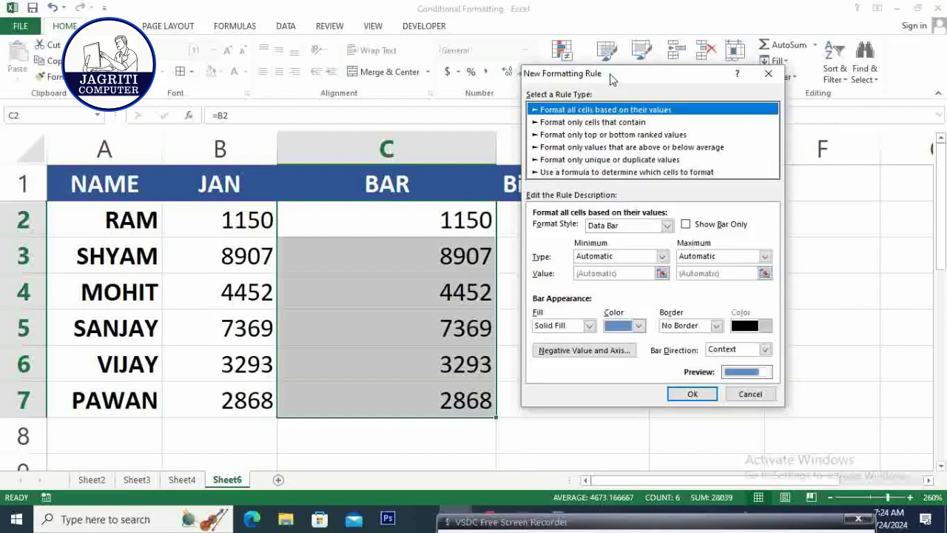
click(687, 226)
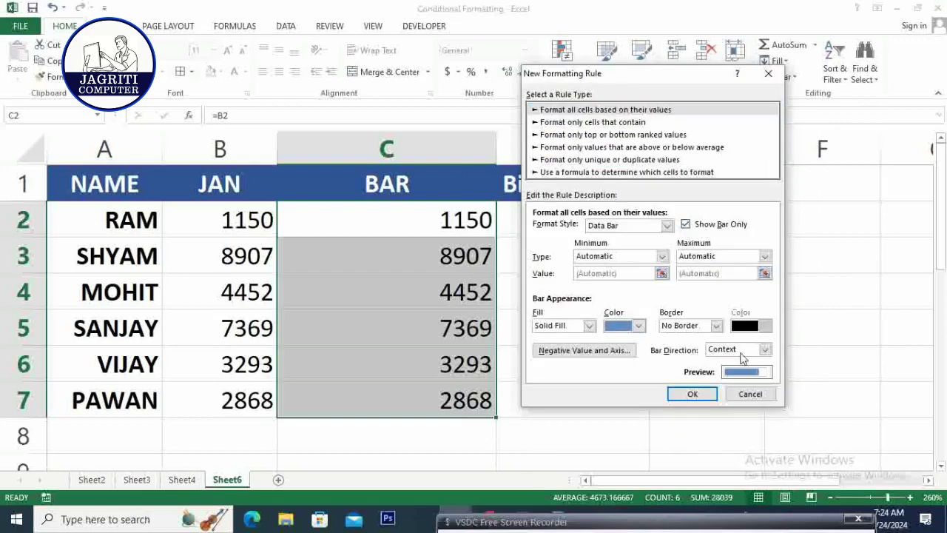
click(639, 326)
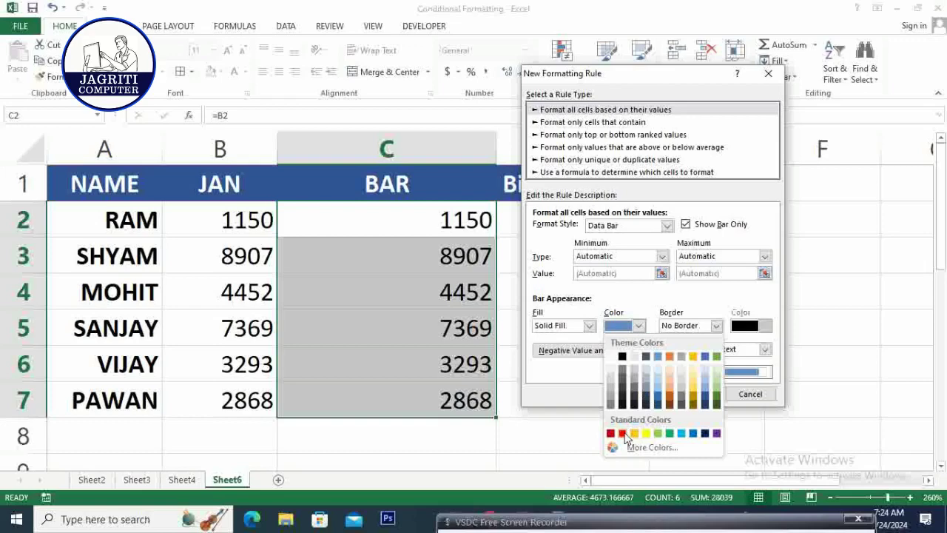
click(622, 434)
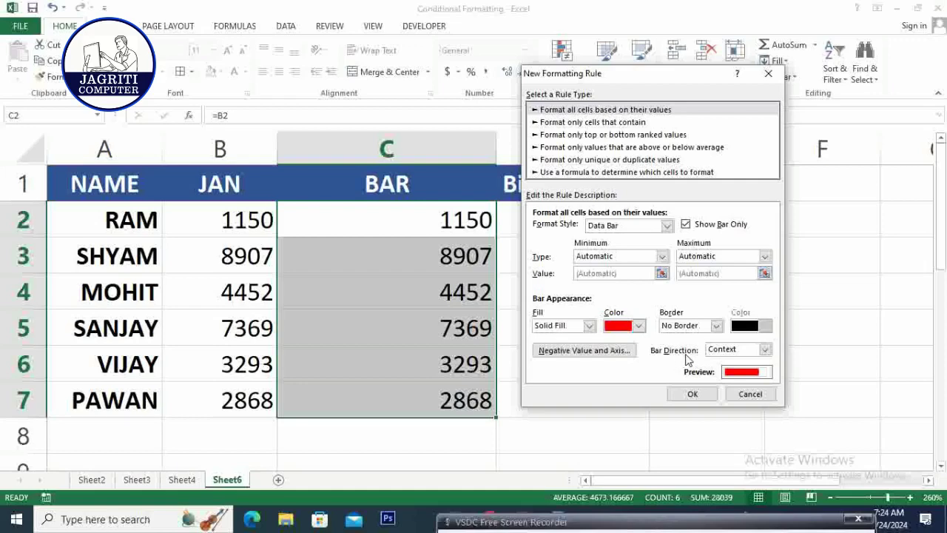
click(766, 350)
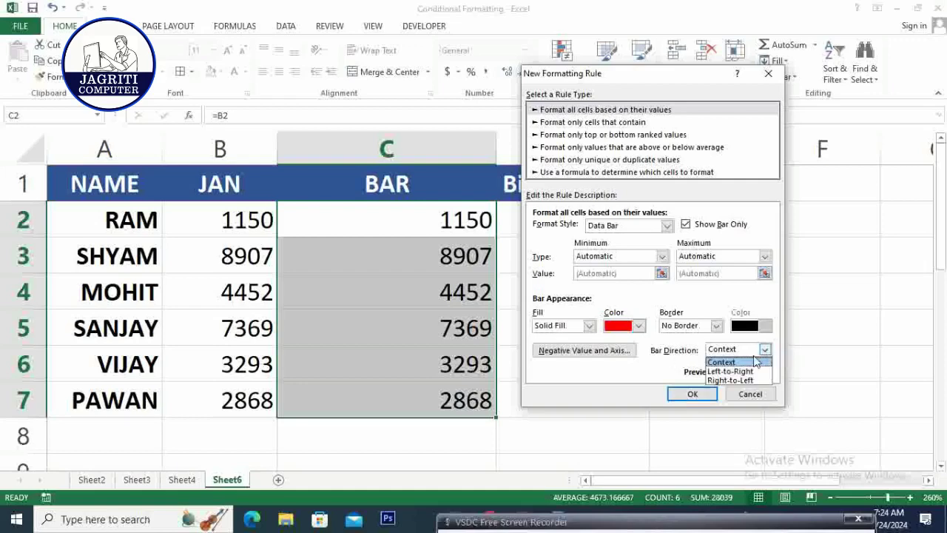
click(731, 372)
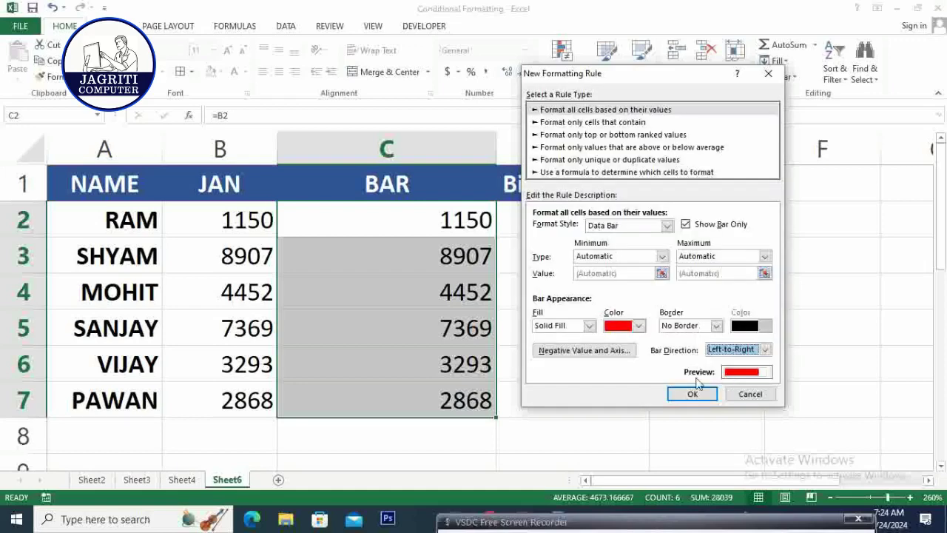
click(700, 395)
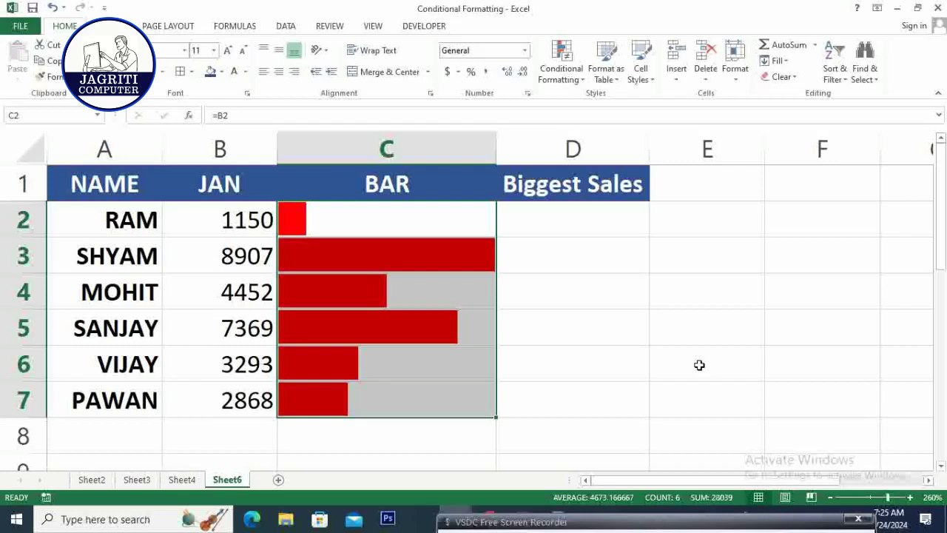
- Widen the BAR column and select Biggest Sales cells D2:D7, ending on D2
click(564, 216)
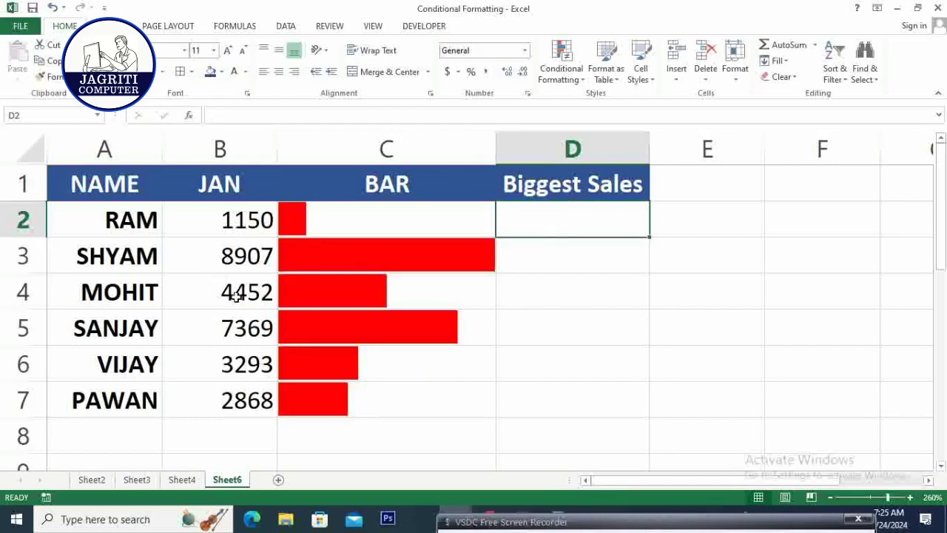
drag(494, 152, 566, 159)
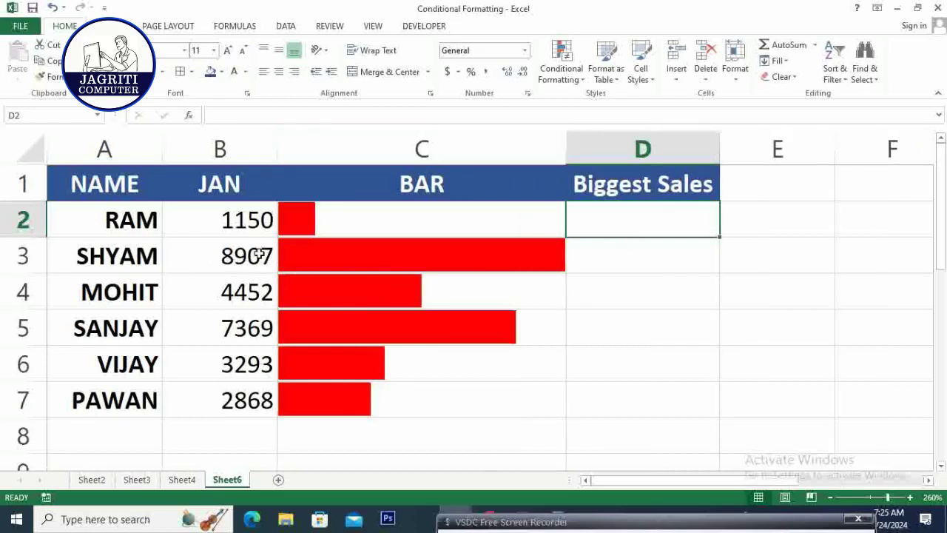
click(615, 254)
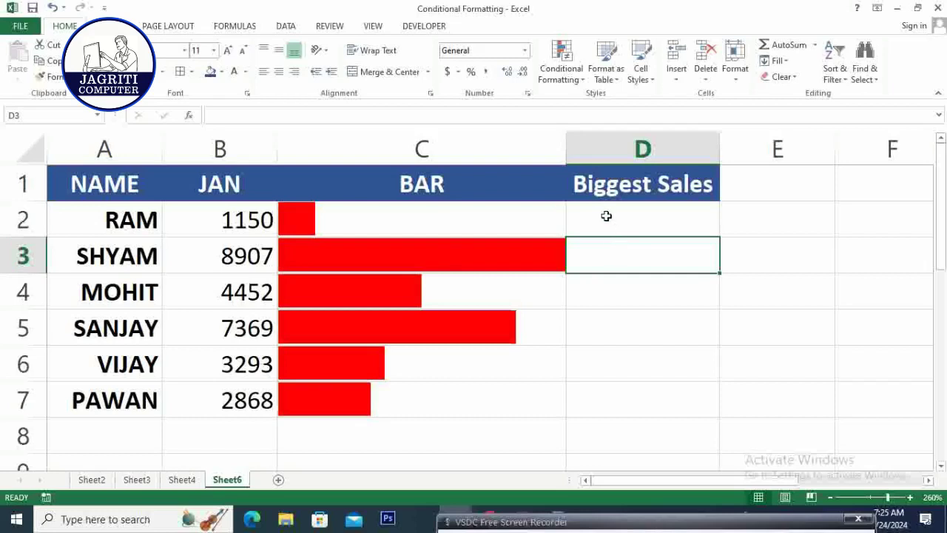
drag(606, 215, 617, 397)
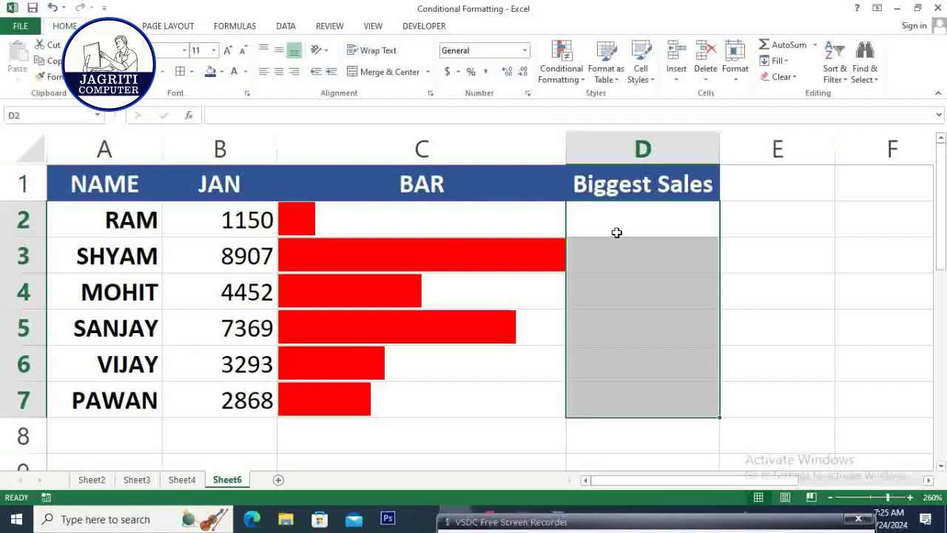
drag(616, 232, 622, 390)
click(593, 220)
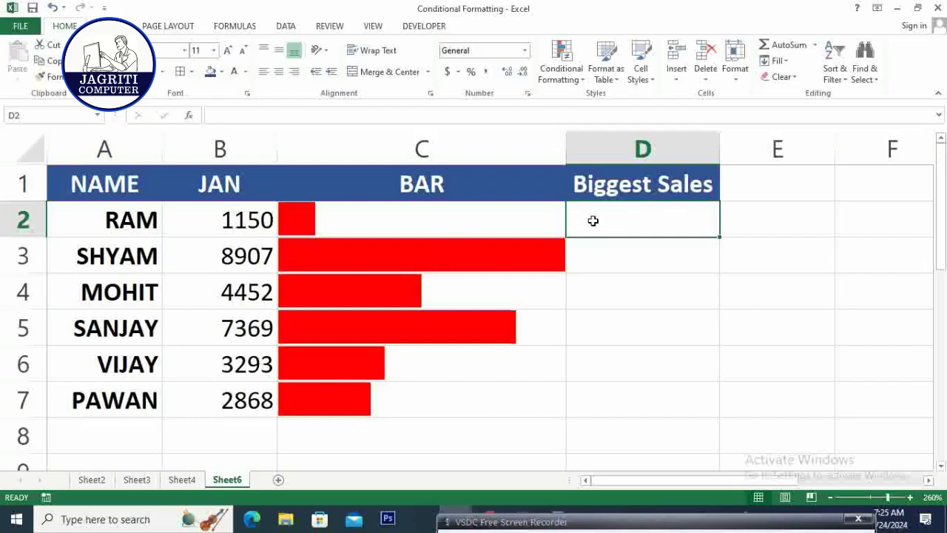
- Start the D2 formula as =IF(MAX($B$2:$B$7) with an absolute JAN range
text(=I)
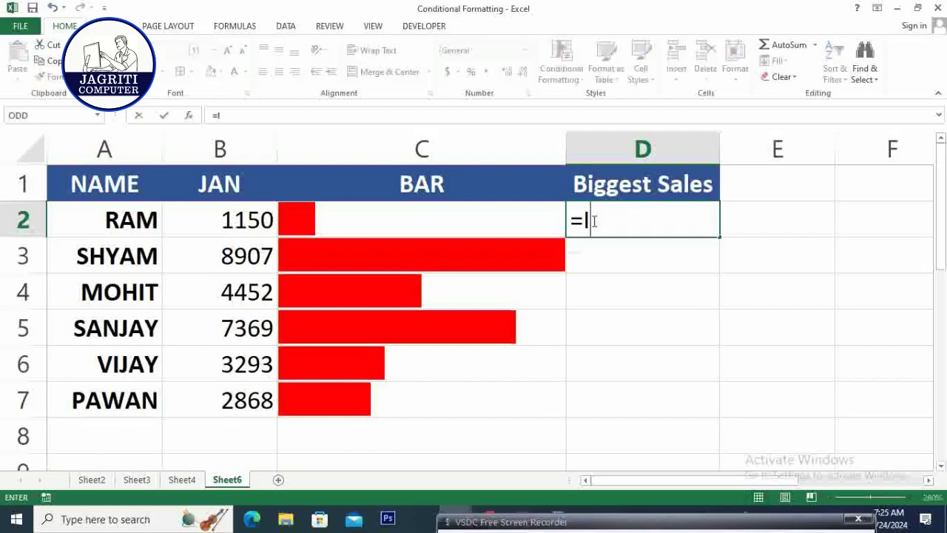
text(F()
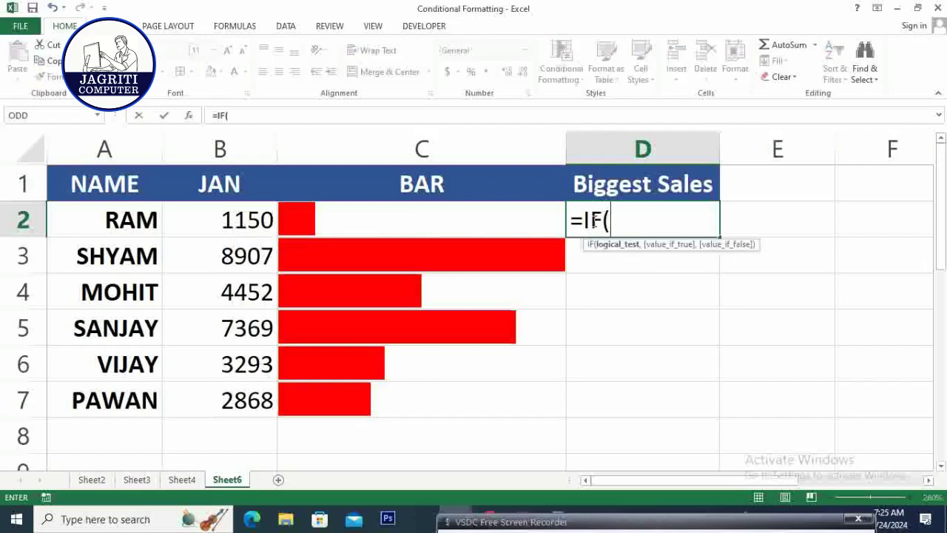
text(MAX)
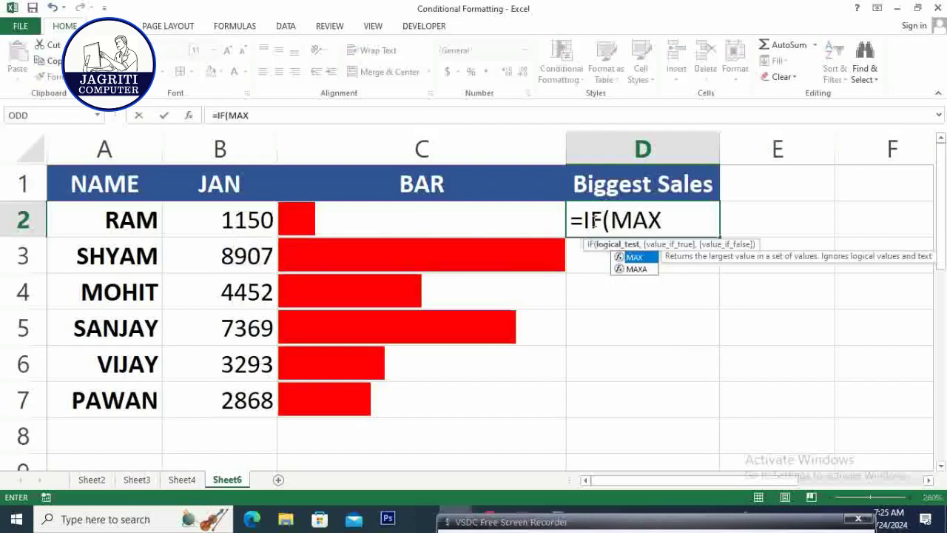
text(()
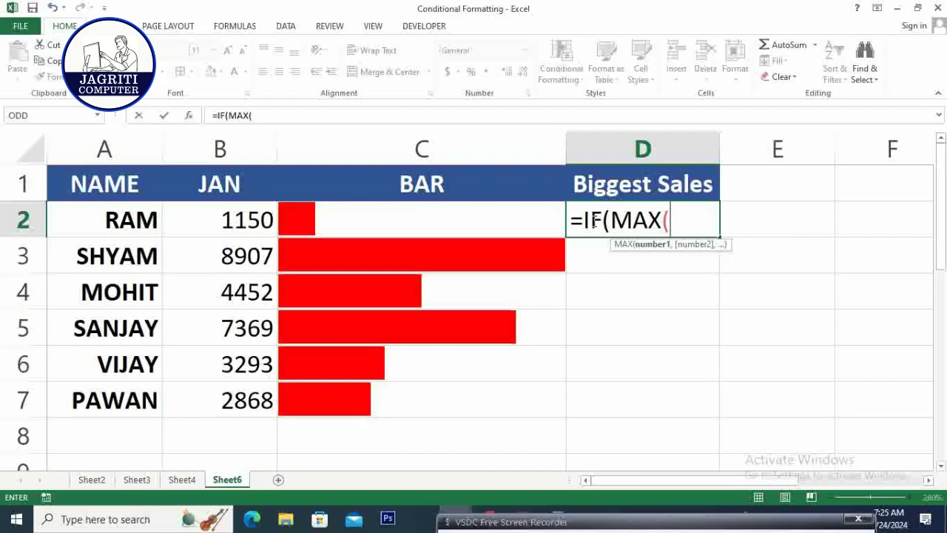
drag(228, 219, 247, 391)
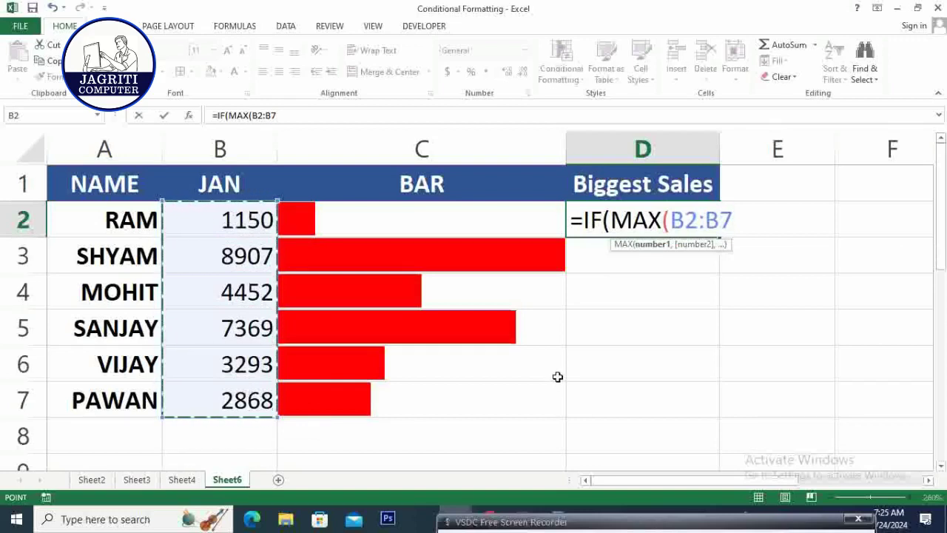
key(F4)
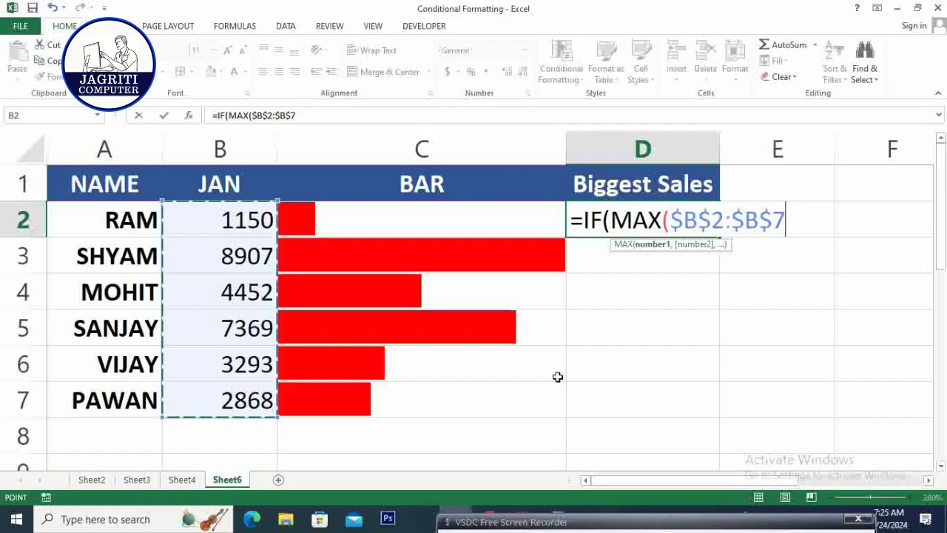
text())
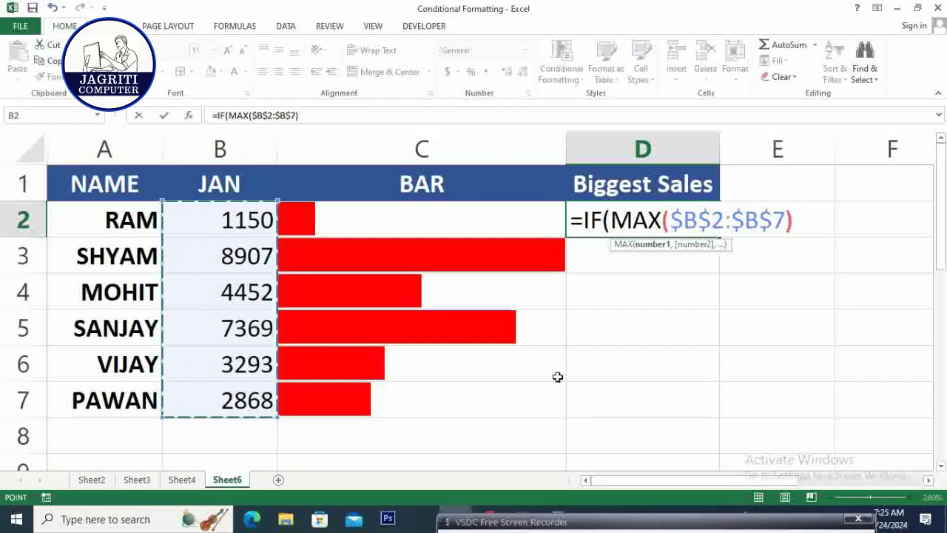
text(,)
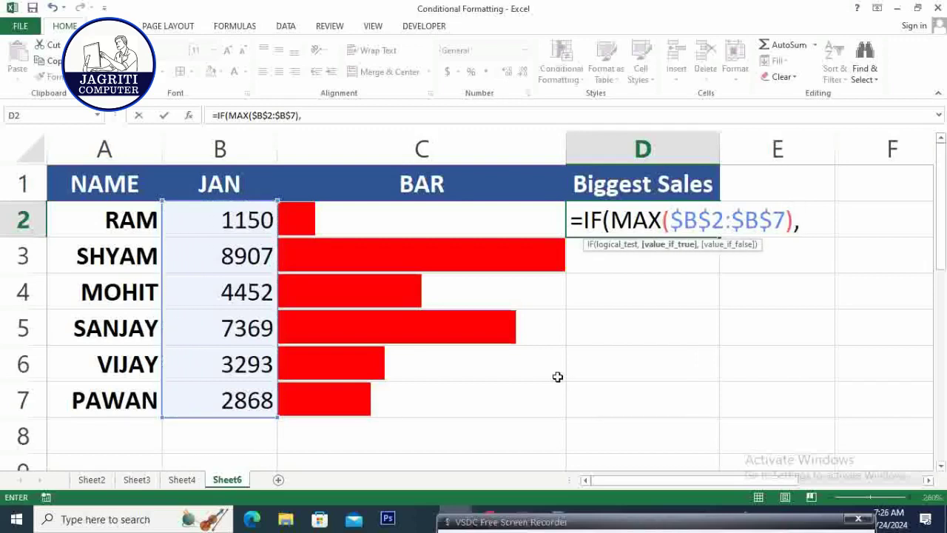
key(BackSpace)
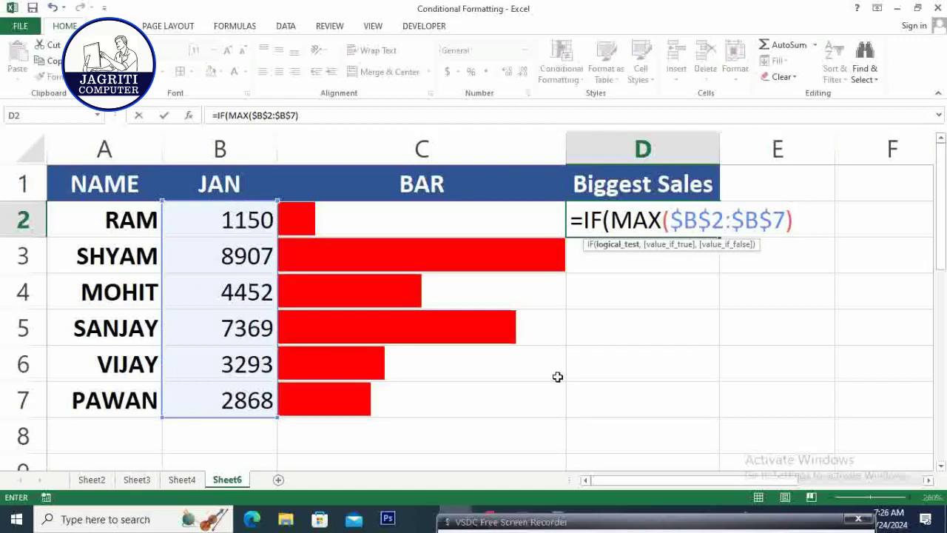
- Complete and commit D2 as =IF(MAX($B$2:$B$7)=B2,B2,"")
text(=)
click(248, 220)
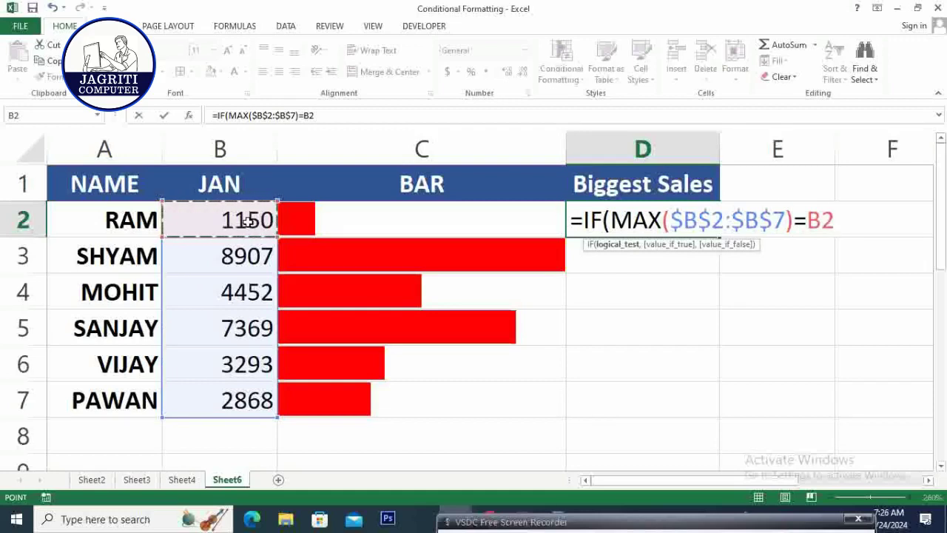
text(,)
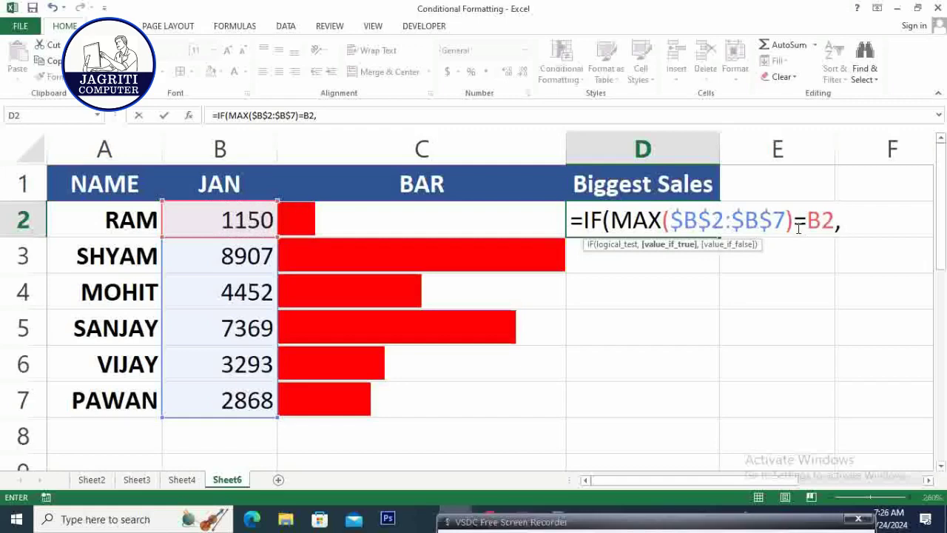
click(227, 220)
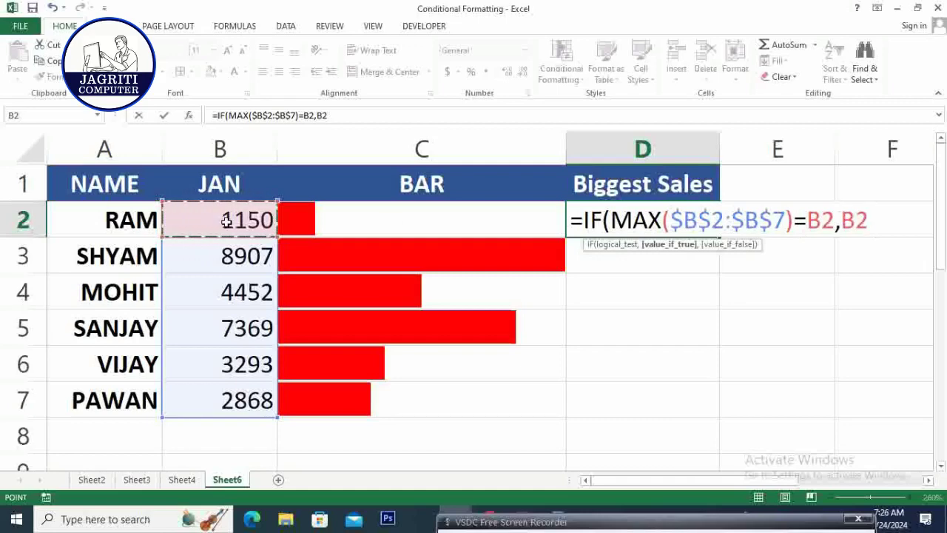
text(,"")
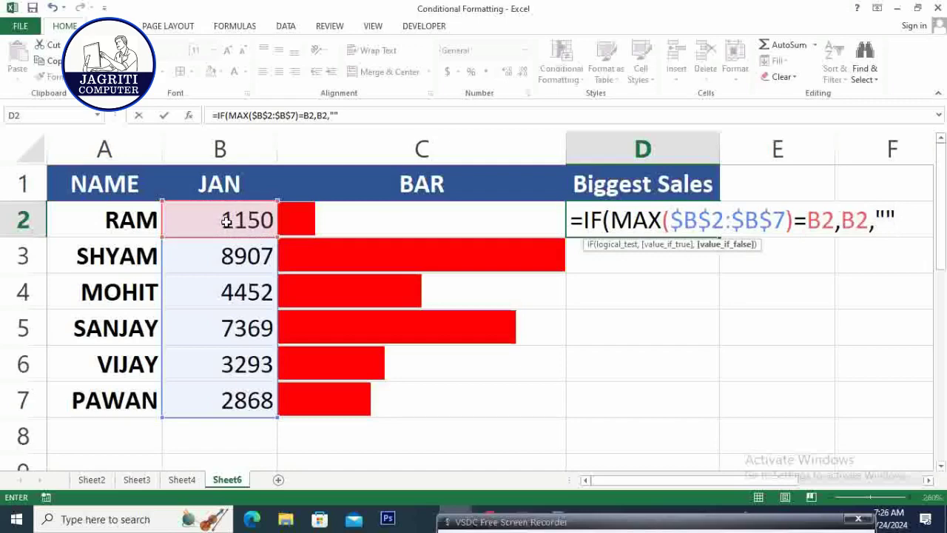
text())
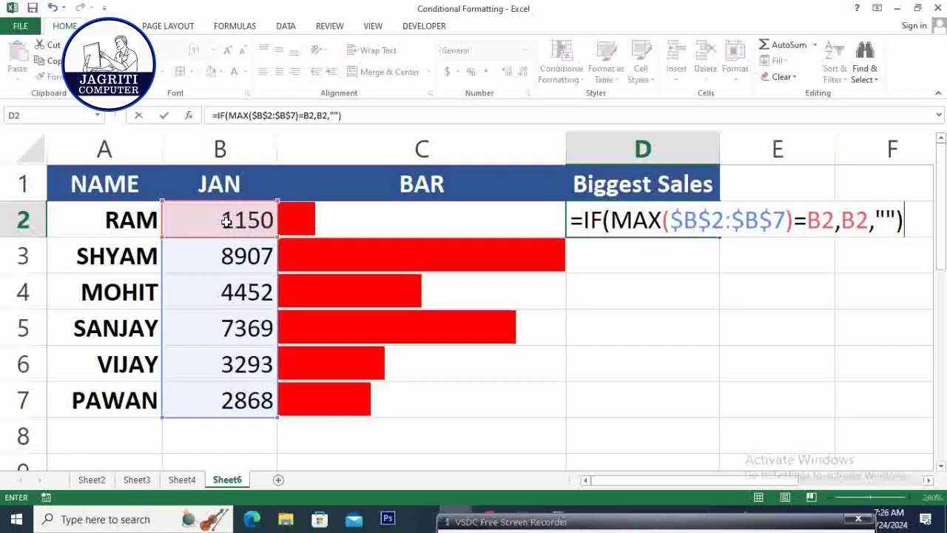
key(Return)
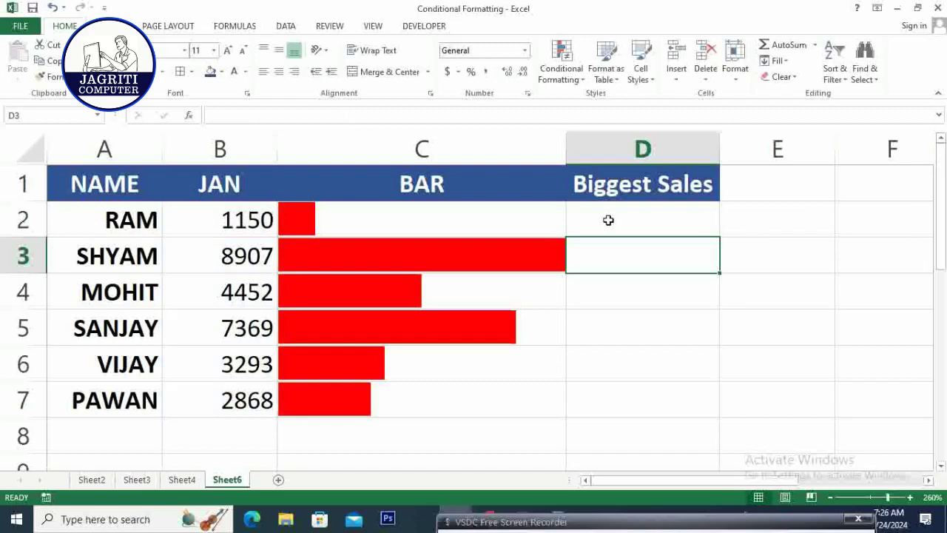
- Copy the D2 formula down to D7
click(625, 223)
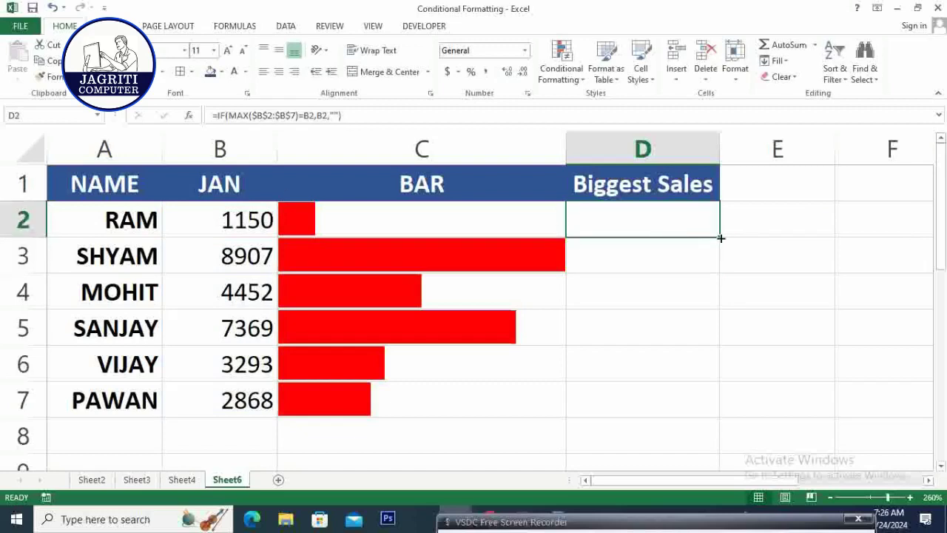
drag(719, 237, 724, 419)
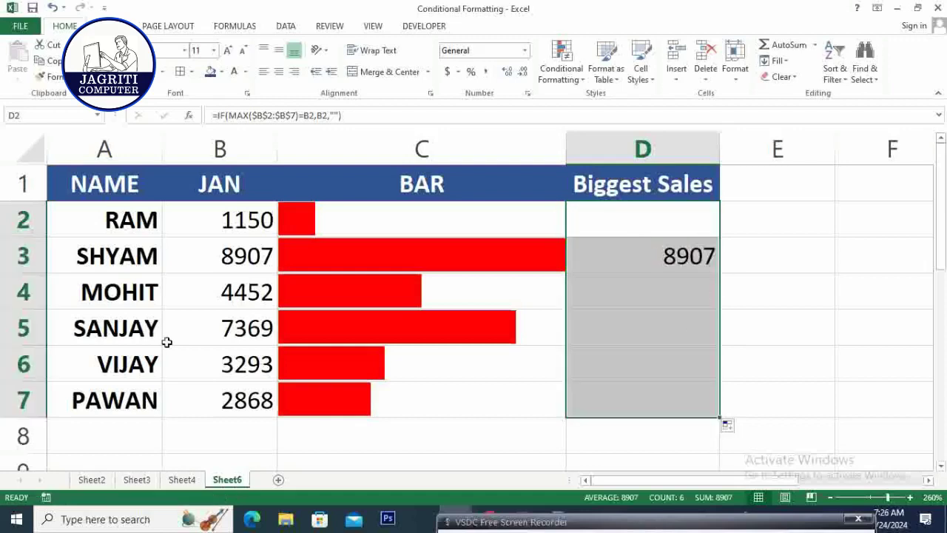
click(229, 294)
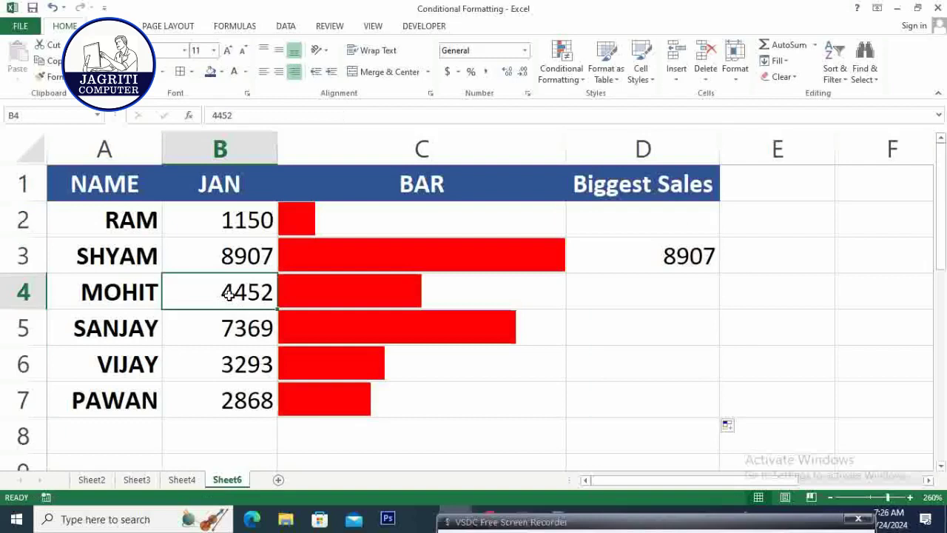
- Enter 15600 as VIJAY's JAN sales in B6
click(244, 371)
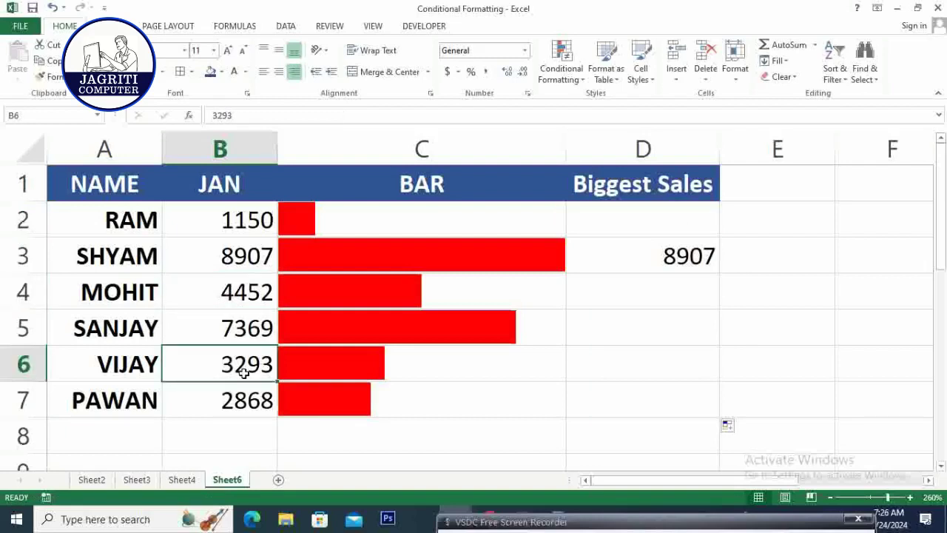
text(15600)
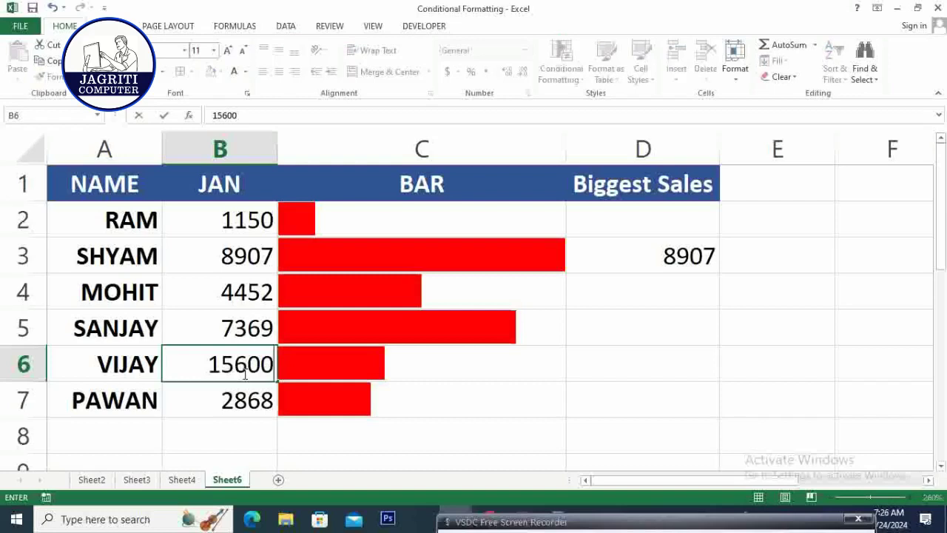
key(Return)
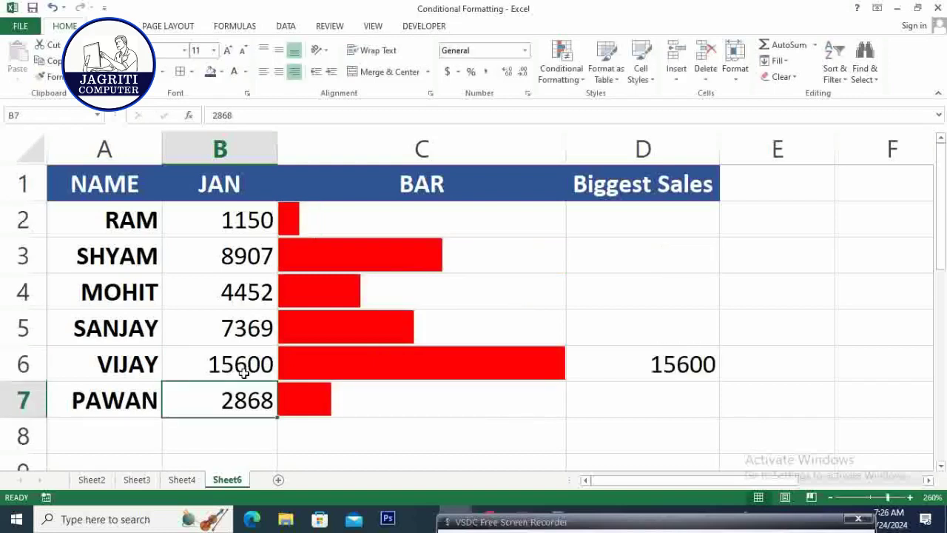